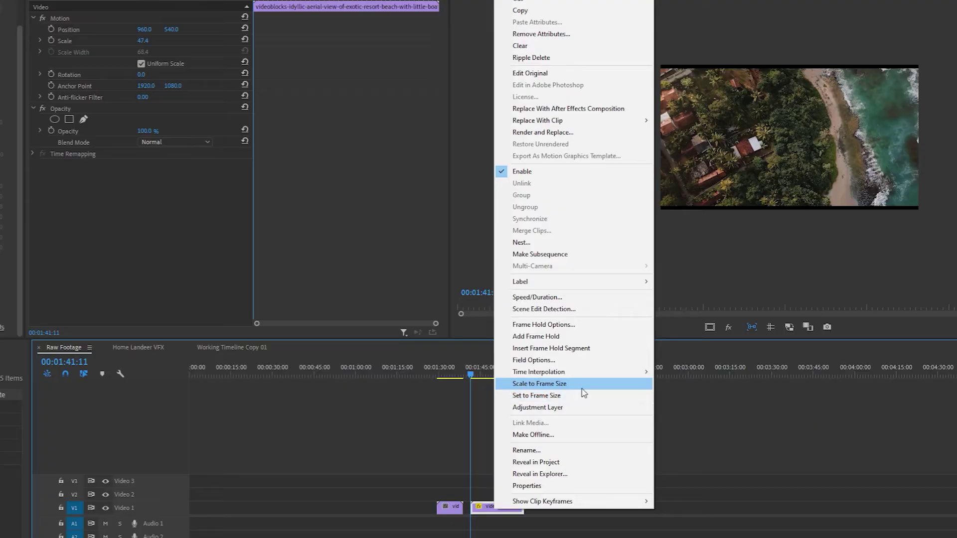
Apply Scale to Frame Size to the aerial beach clip so it fills the frame
click(581, 388)
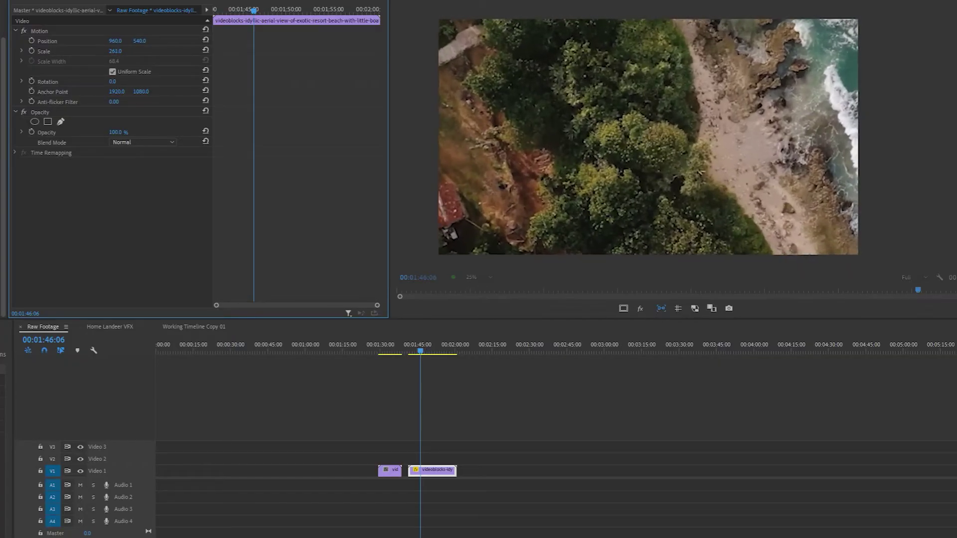
Raise the clip's Scale in Effect Controls, then apply Set to Frame Size to it
drag(116, 51, 150, 52)
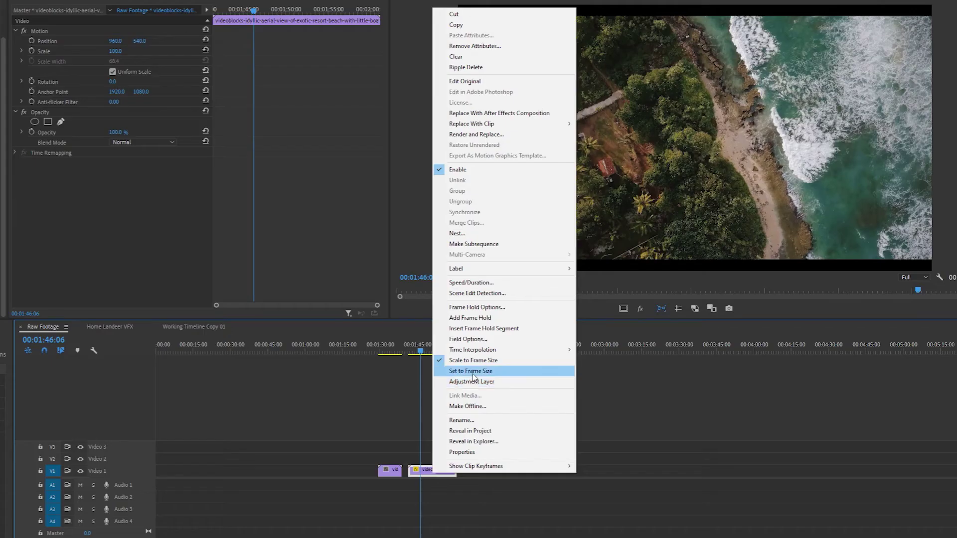
click(474, 375)
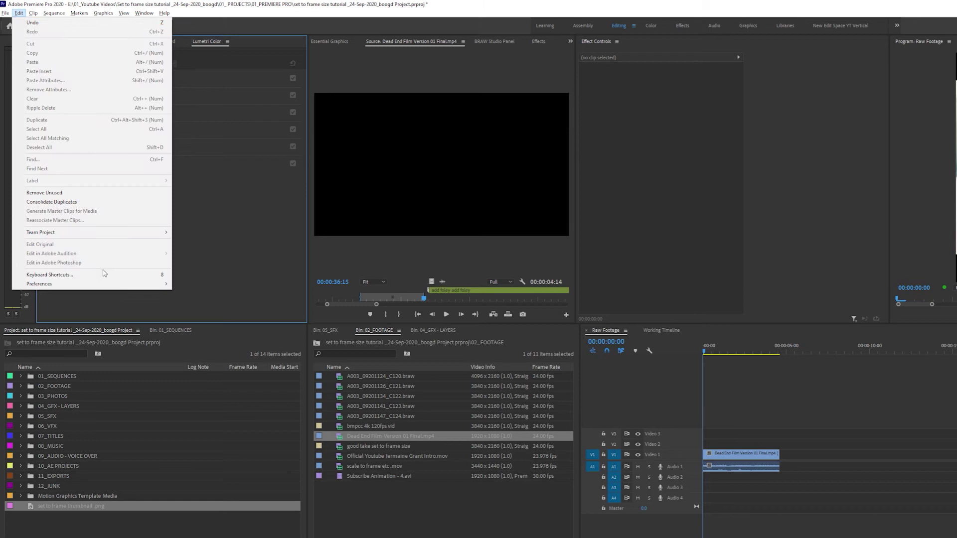
mouse_move(90, 284)
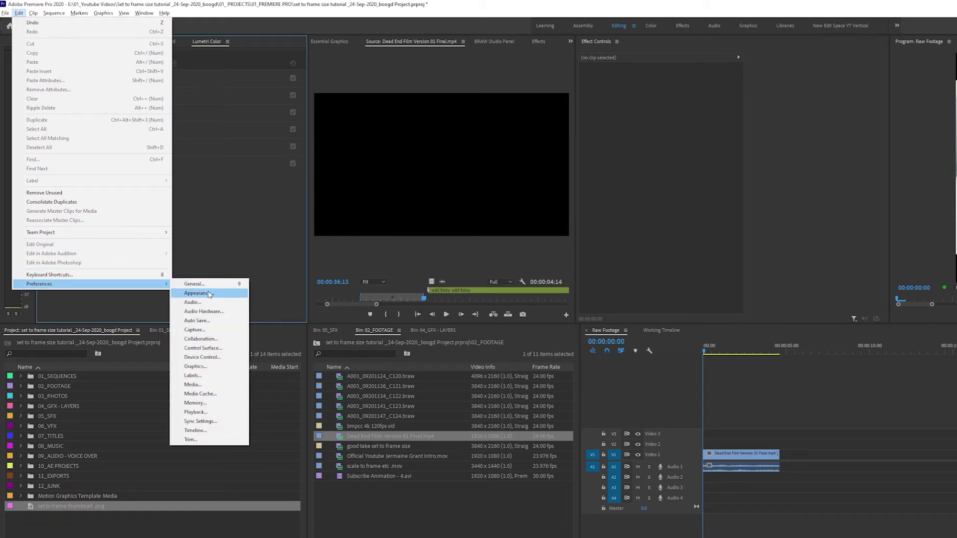
In Media preferences, set Default Media Scaling to 'Set to frame size'
click(204, 386)
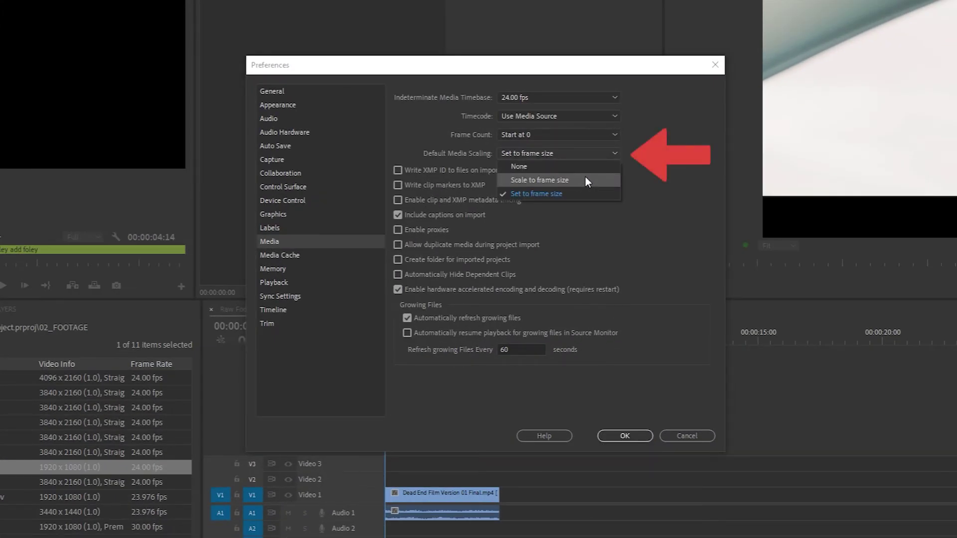
click(584, 193)
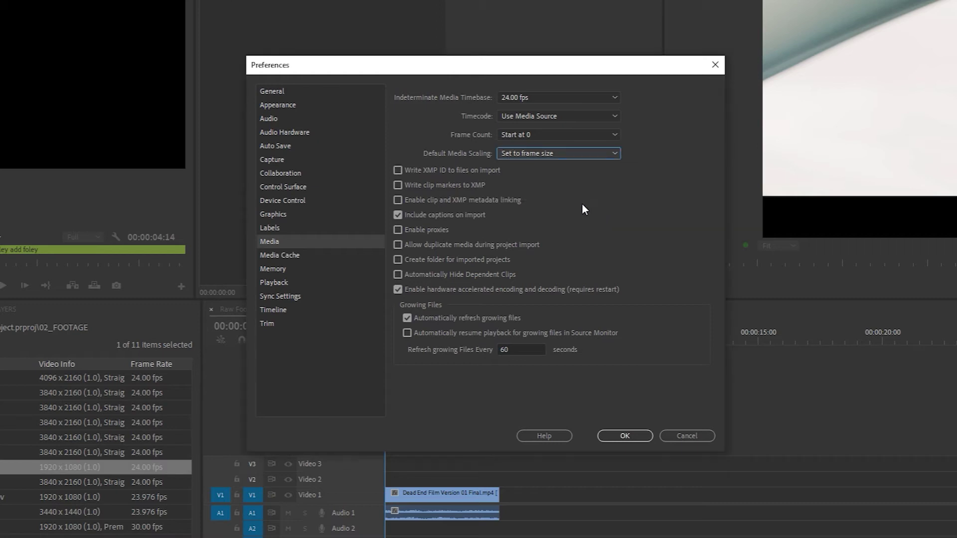